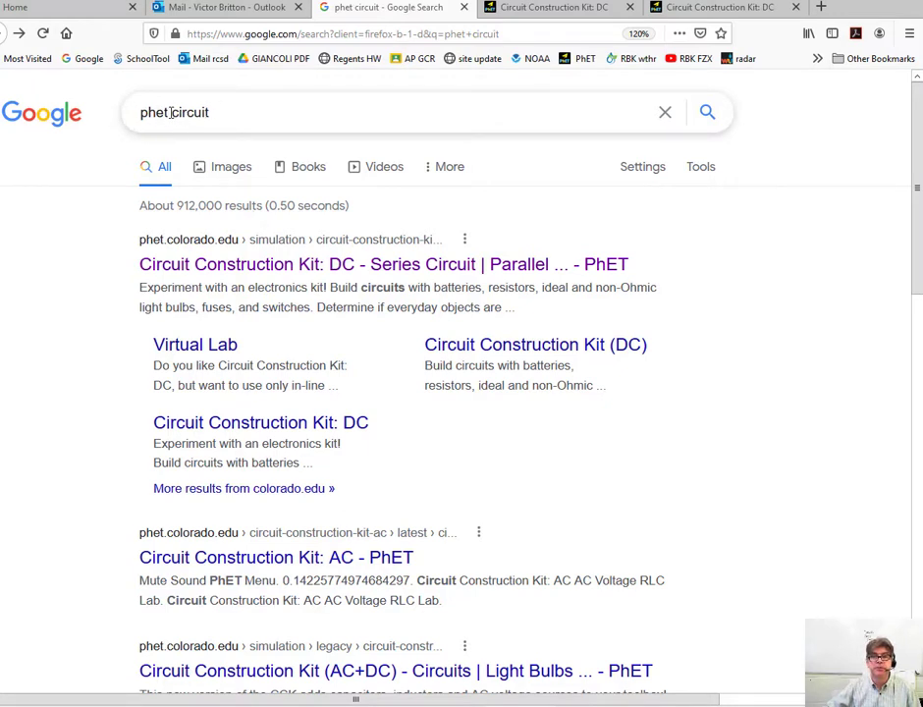
Step: Open the 'Circuit Construction Kit: DC' result from the 'phet circuit' search results
left_click(229, 268)
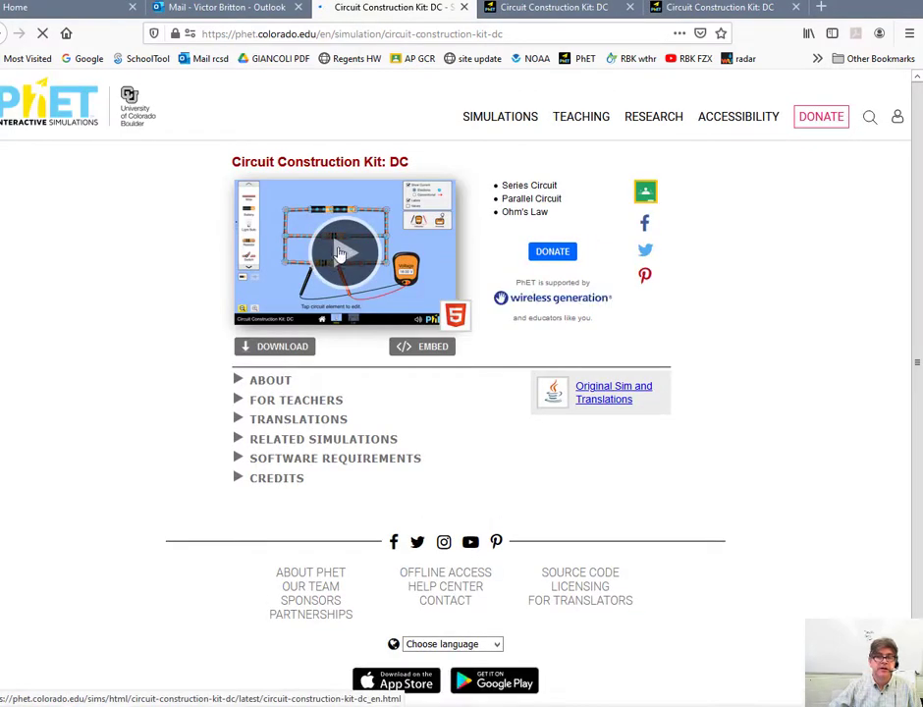
Step: Run the HTML5 Circuit Construction Kit: DC simulation from its thumbnail
left_click(338, 265)
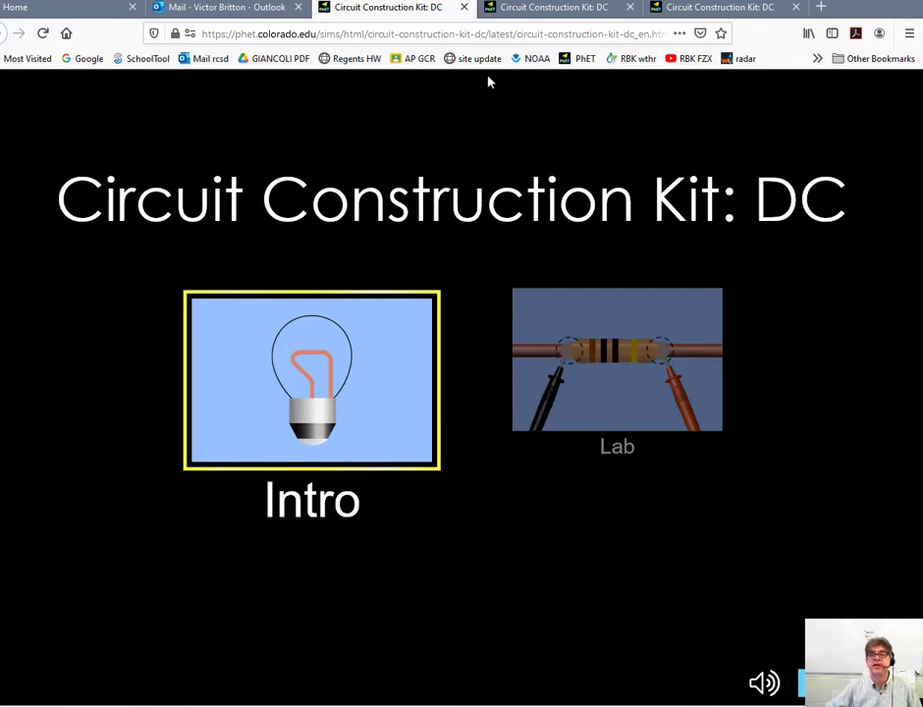
Step: Go to the 12 V two-bulb series circuit and select the 10 Ω bulb
left_click(537, 12)
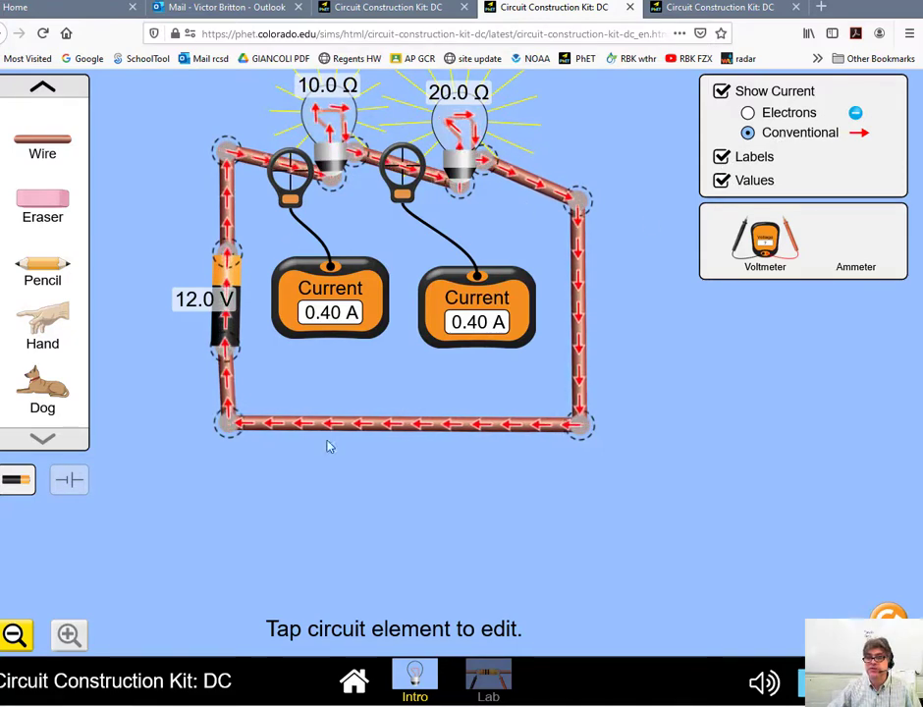
left_click(330, 132)
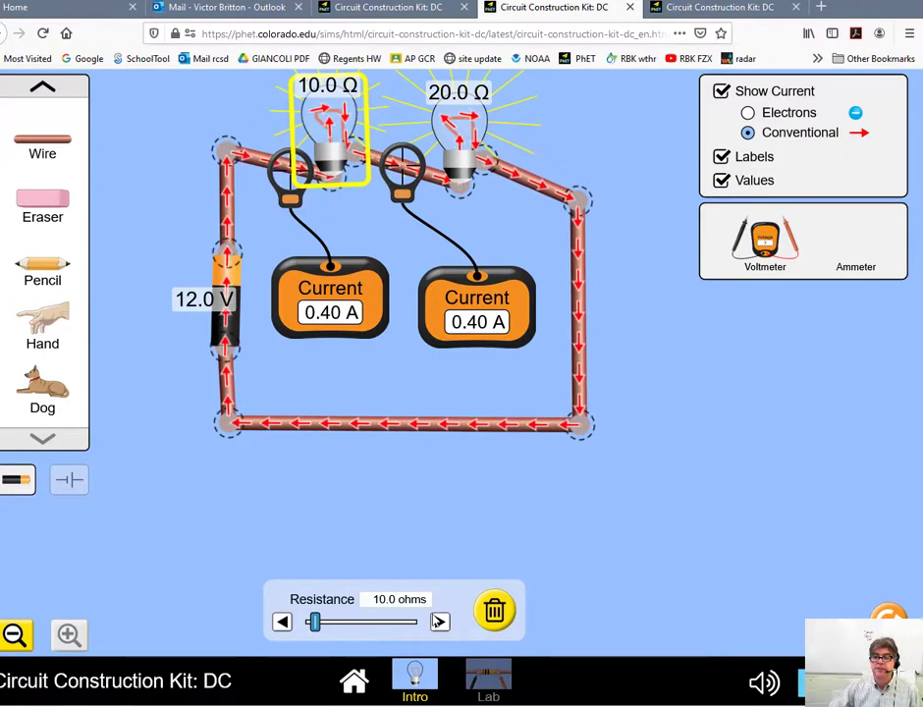
Step: Set the first bulb's resistance slider to 20.0 Ω so both ammeters read 0.30 A
left_click_drag(315, 622, 320, 628)
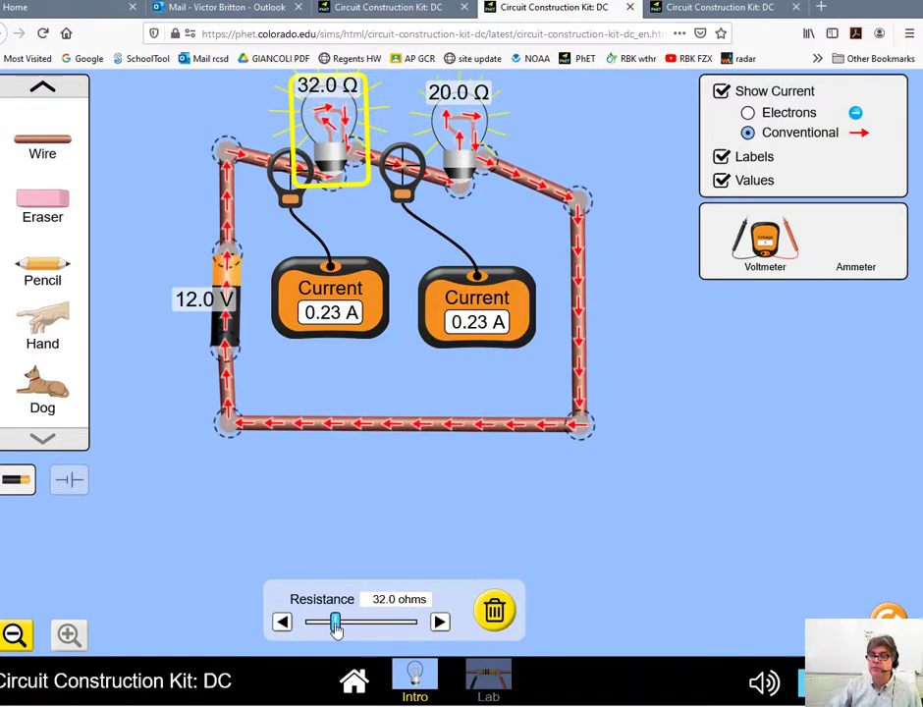
left_click_drag(334, 628, 326, 630)
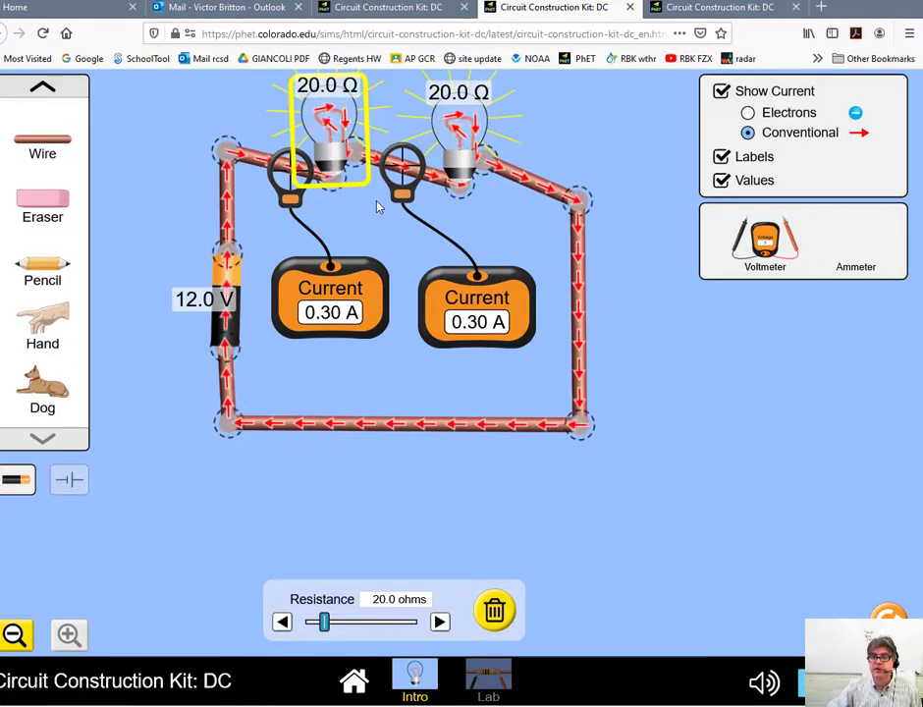
Step: Reattach the first ammeter to the wire feeding the first bulb, still reading 0.30 A
left_click_drag(305, 209, 283, 203)
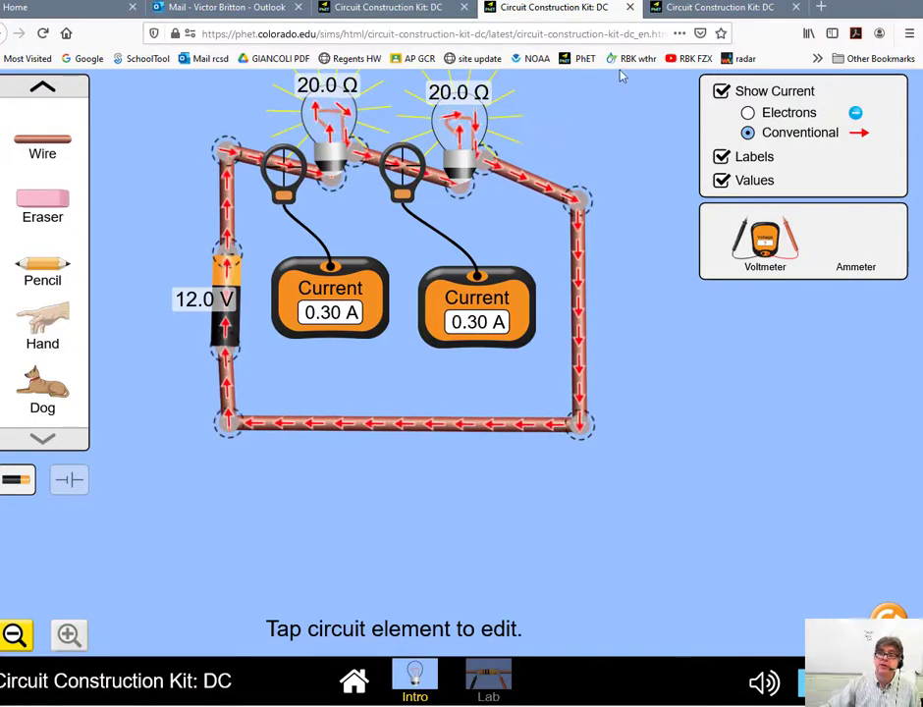
Step: Open the 60 V circuit with 14 Ω and 16 Ω bulbs and flip its switch, leaving it closed
left_click(702, 11)
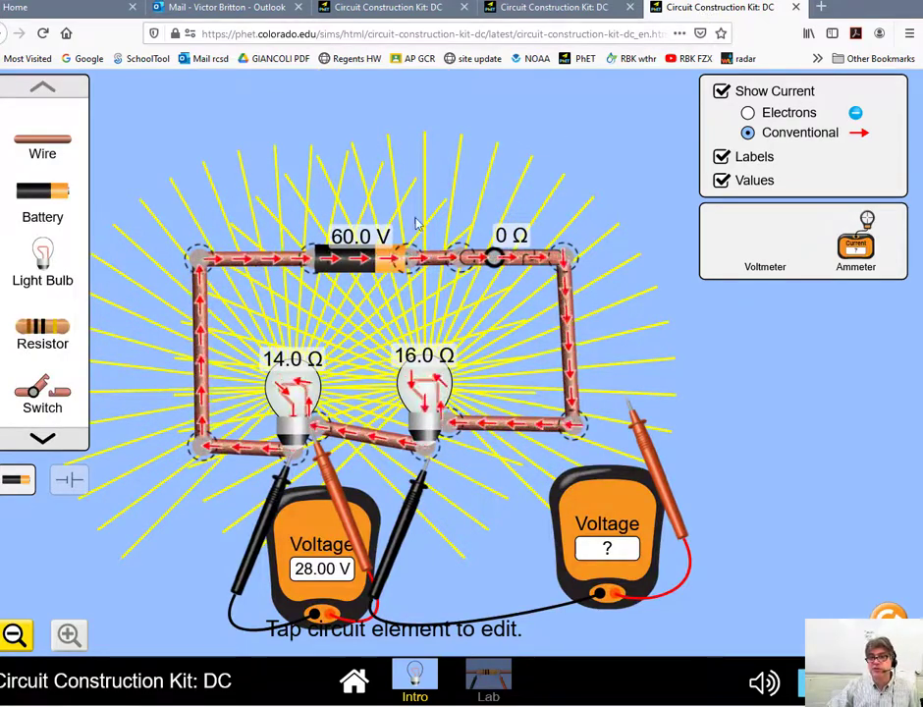
left_click(495, 260)
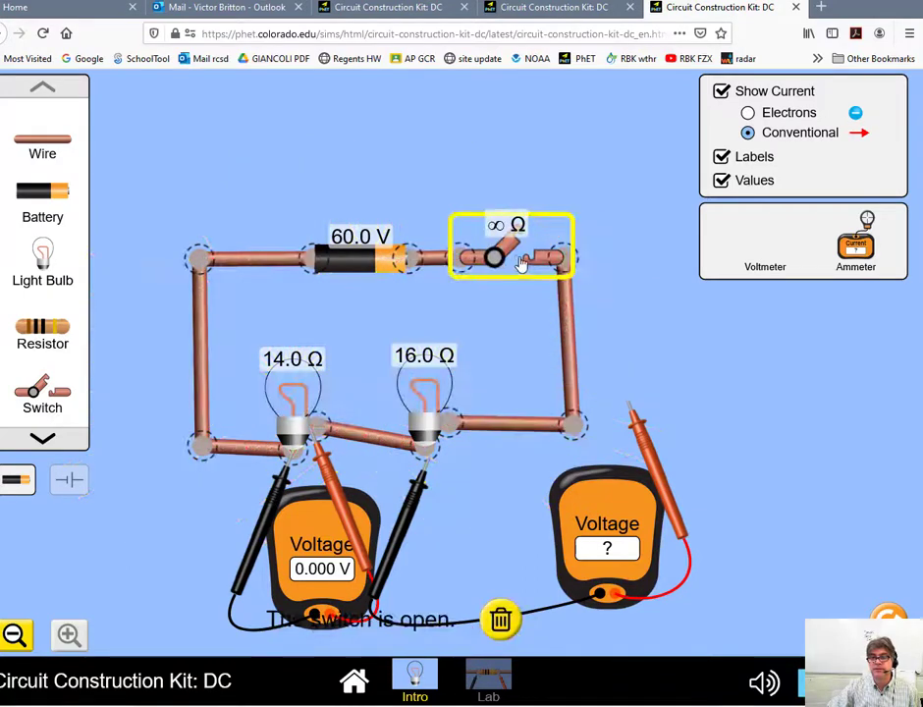
left_click(496, 260)
left_click(496, 260)
left_click(496, 260)
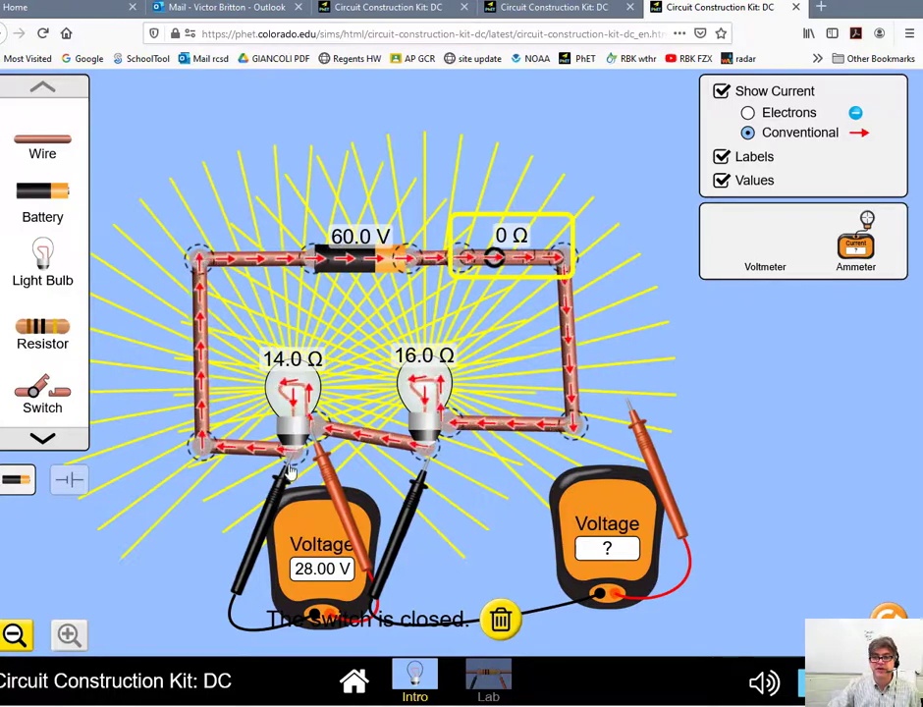
Step: Swap in a fresh voltmeter, keep 28.00 V across the 14 Ω bulb, and probe the 16 Ω bulb (32.00 V)
mouse_move(290, 474)
left_mouse_down()
mouse_move(274, 494)
mouse_move(287, 489)
left_mouse_up()
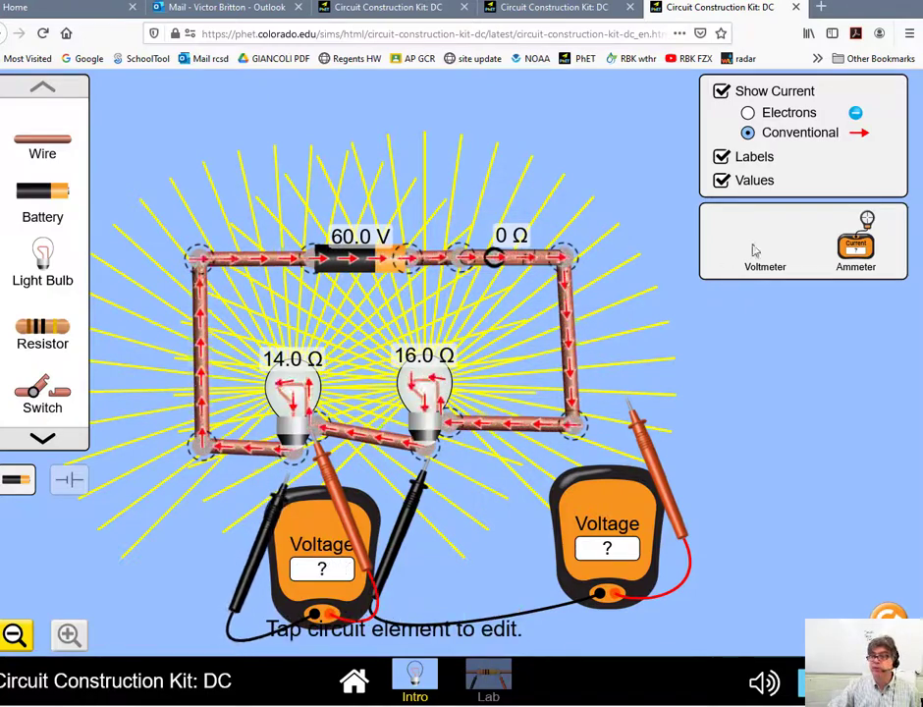
left_click_drag(606, 533, 719, 520)
mouse_move(349, 500)
left_mouse_down()
mouse_move(405, 530)
mouse_move(363, 516)
left_mouse_up()
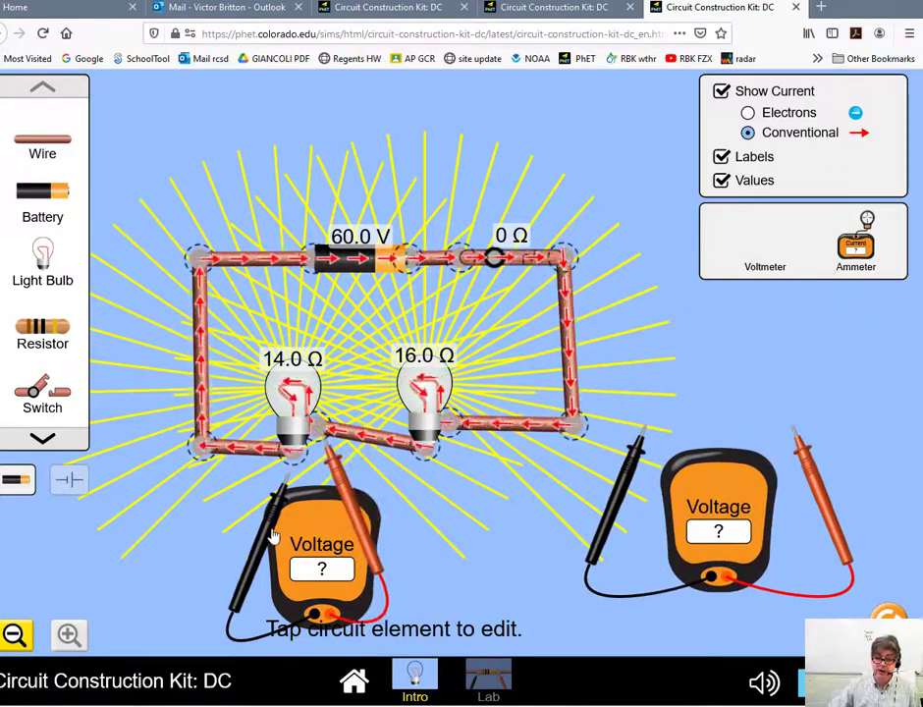
left_click_drag(275, 536, 278, 520)
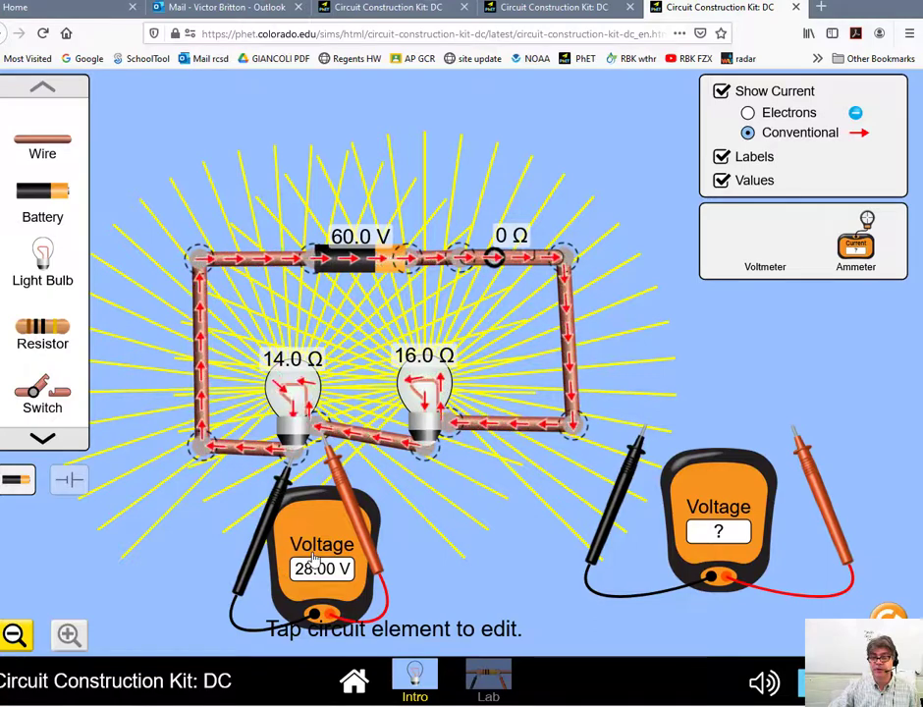
left_click_drag(703, 496, 383, 560)
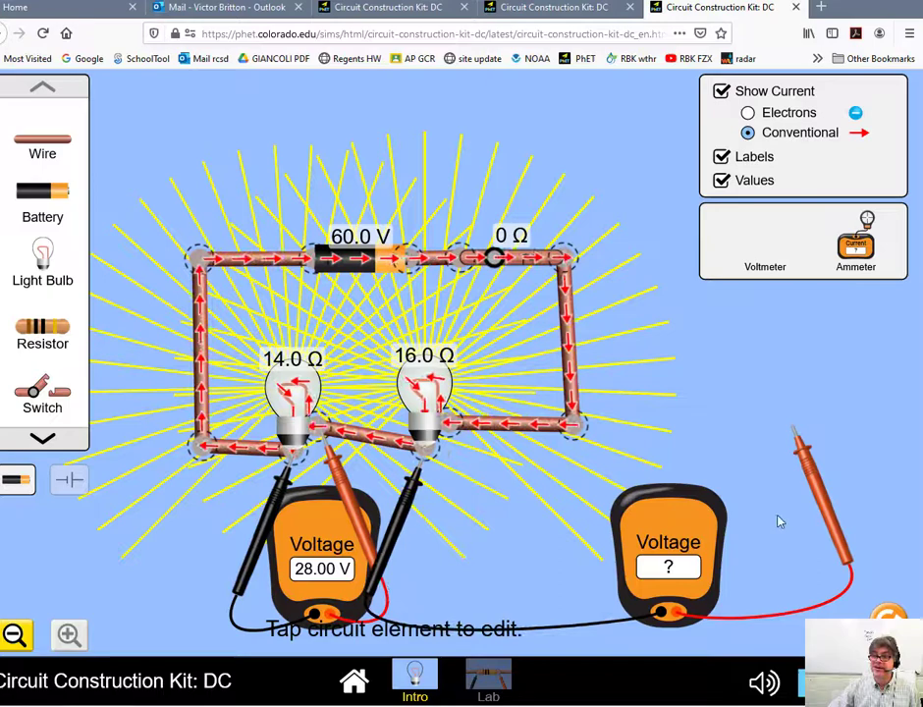
left_click_drag(823, 492, 484, 491)
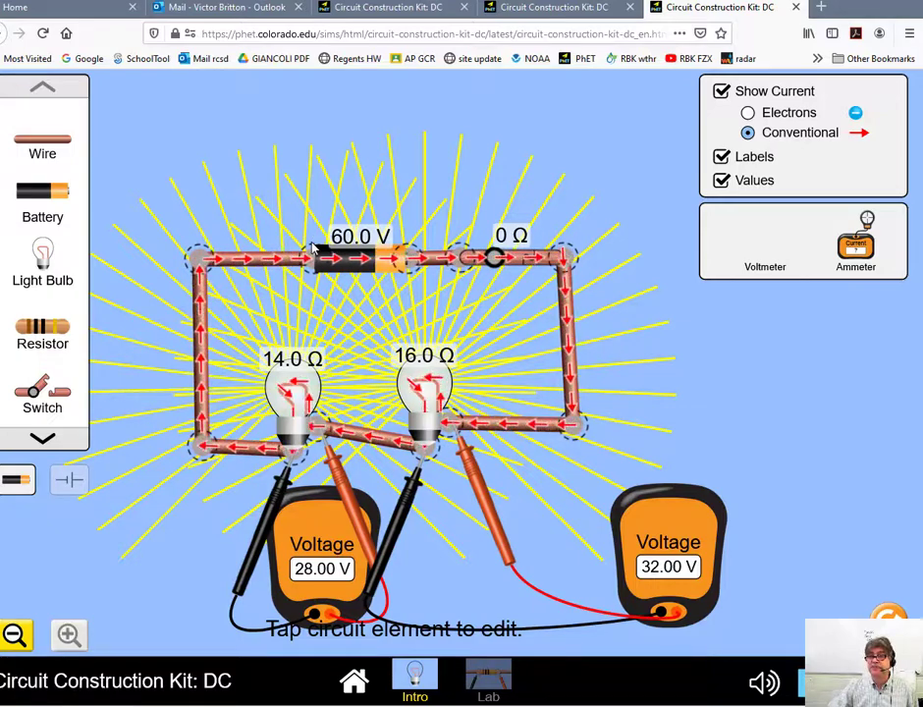
Step: Toggle the component values off and back on, then expand the toolbox to show more components
left_click(722, 181)
left_click(722, 181)
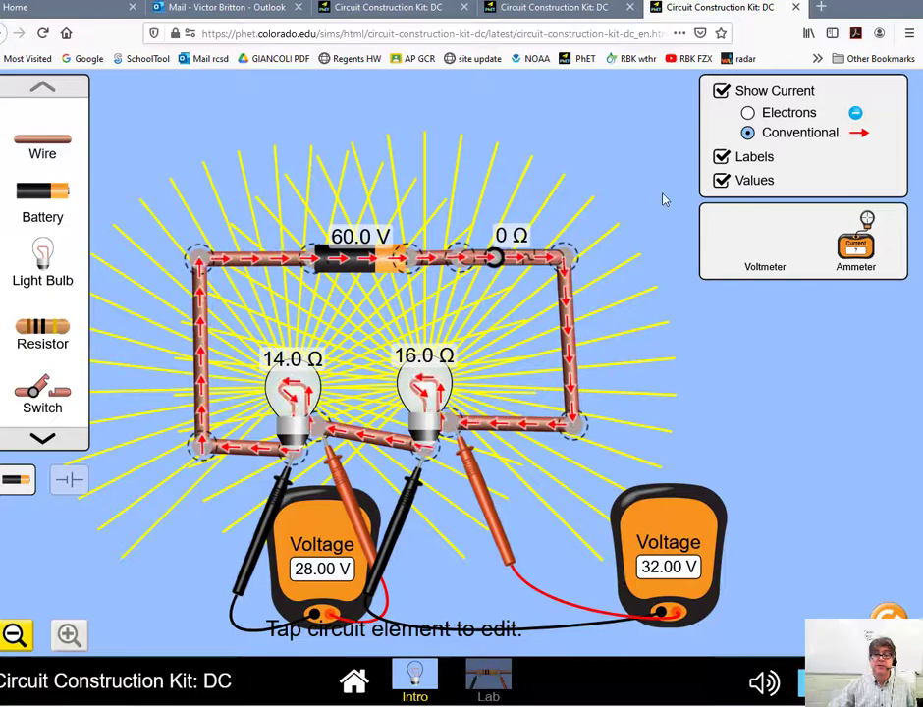
left_click(43, 438)
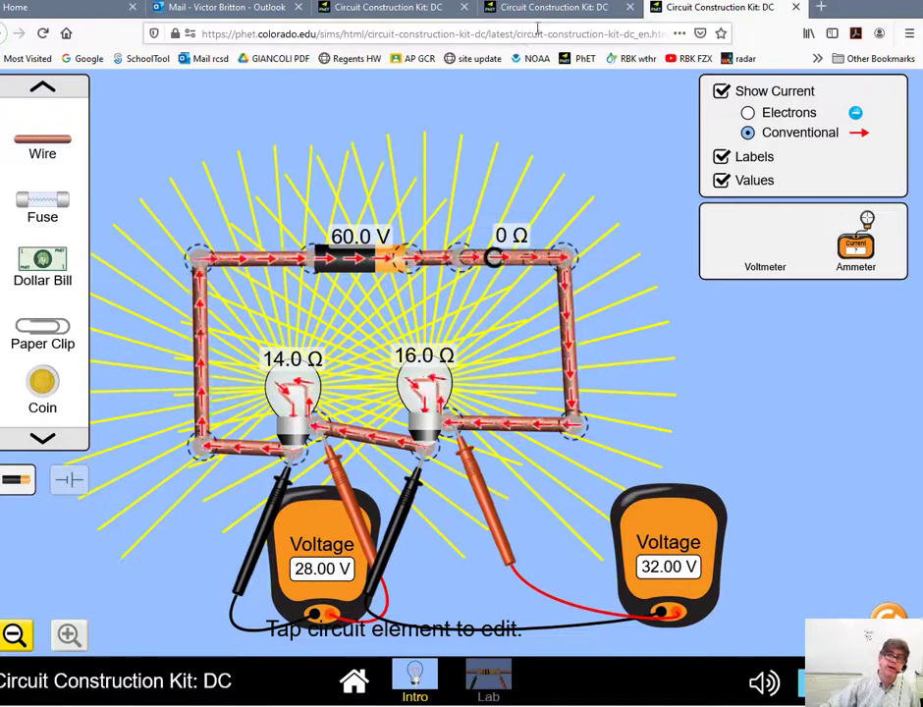
Step: In the other sim copy's Intro screen, place a battery with wires on both ends
left_click(412, 12)
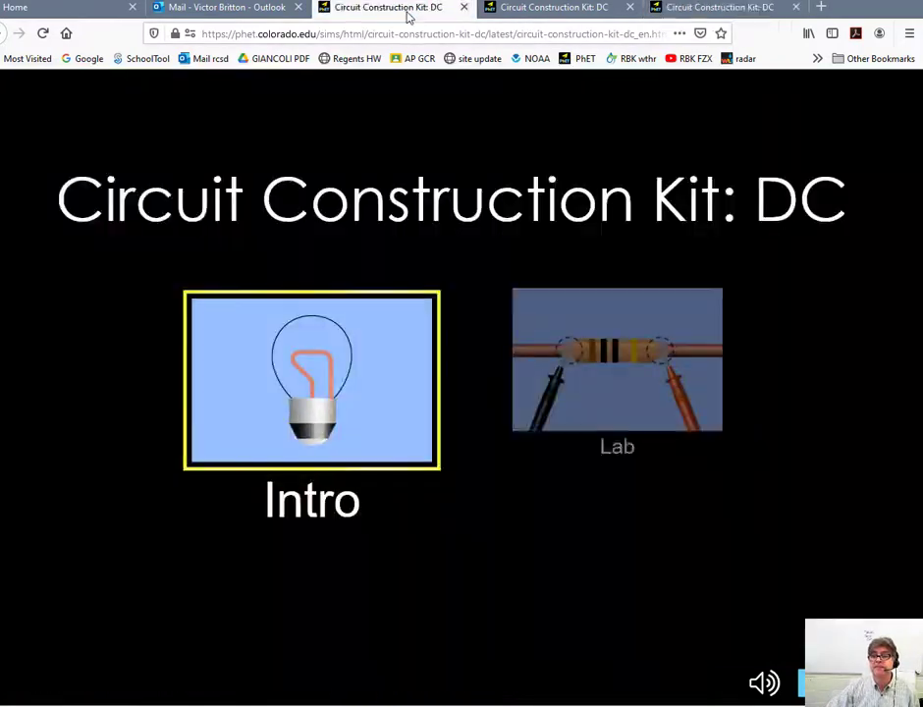
left_click(354, 366)
left_click_drag(49, 145, 279, 162)
left_click_drag(58, 218, 346, 162)
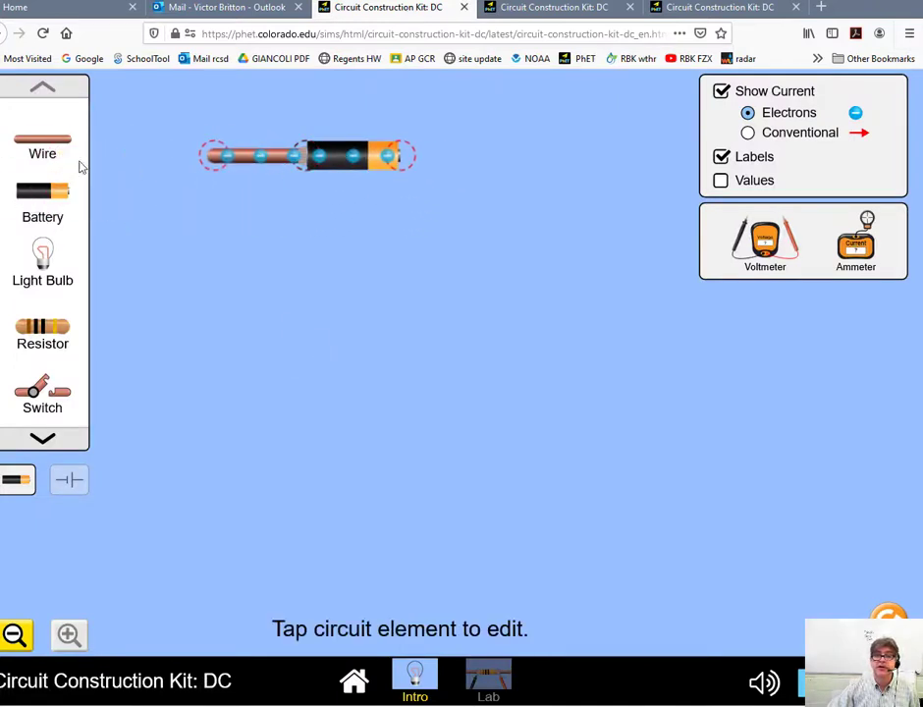
left_click_drag(62, 148, 466, 165)
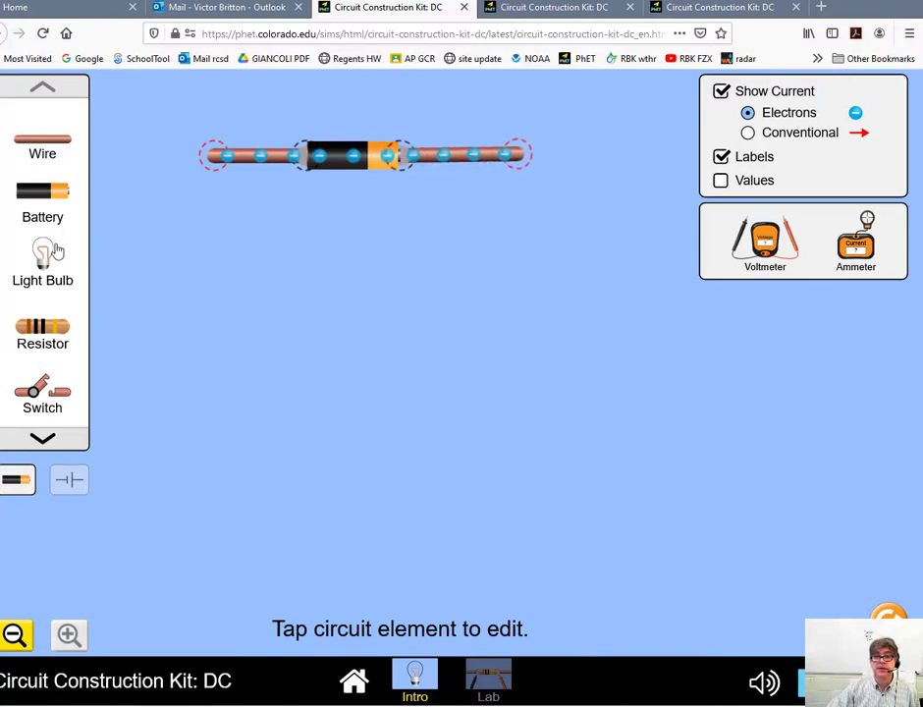
Step: Wire two light bulbs in series after the battery and show conventional current
left_click_drag(56, 252, 561, 250)
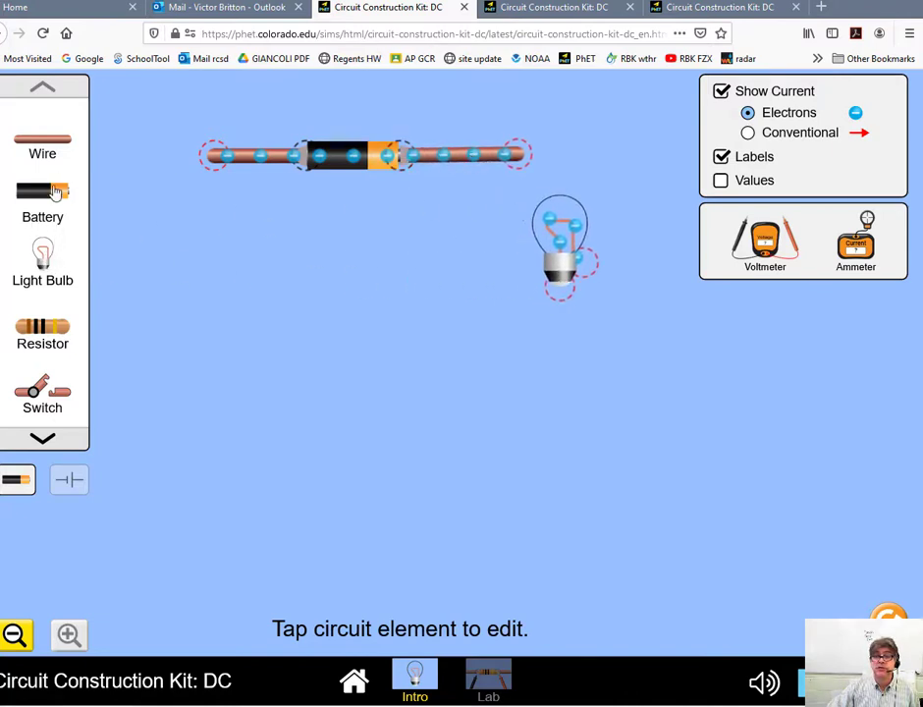
left_click_drag(42, 143, 511, 282)
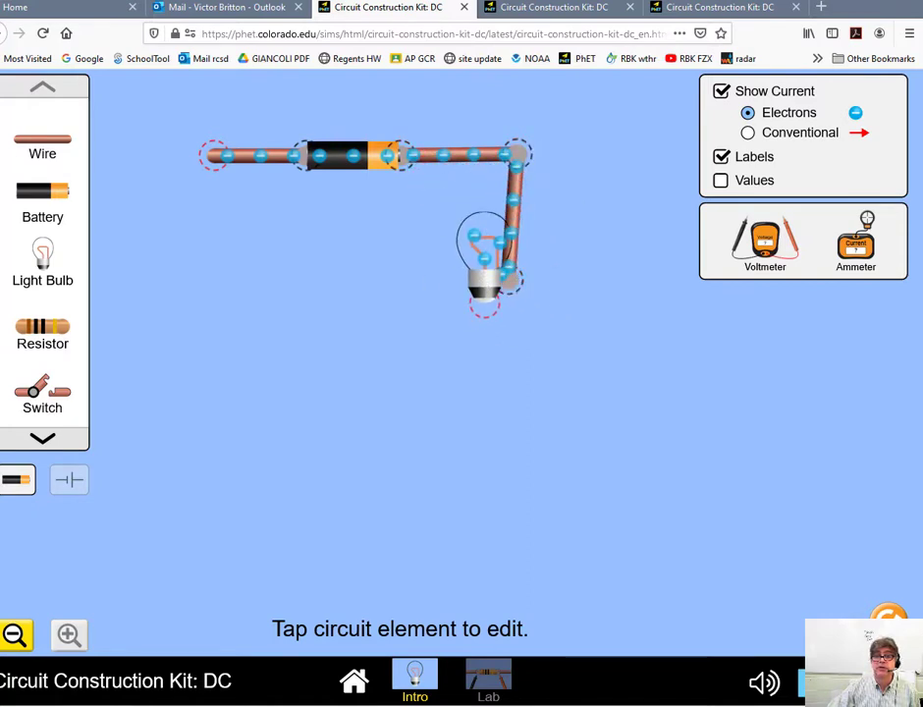
left_click_drag(43, 264, 506, 462)
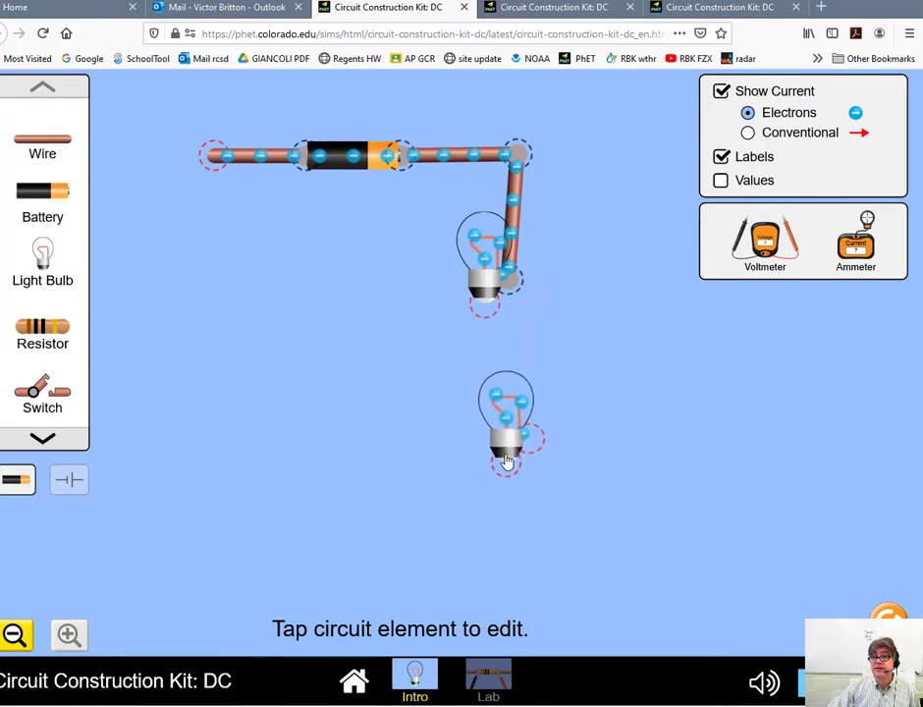
left_click_drag(42, 139, 486, 285)
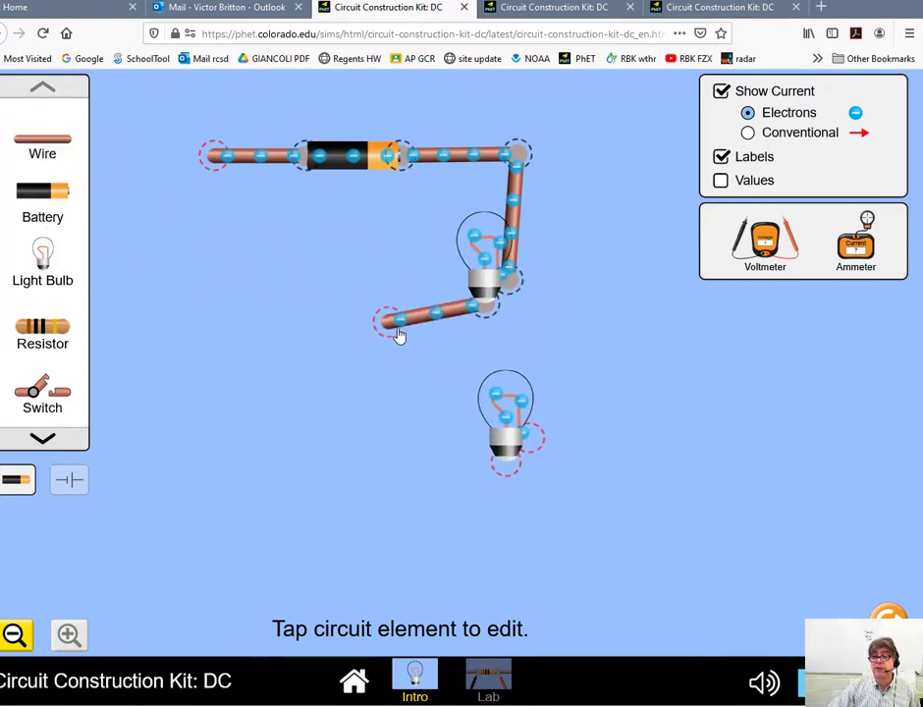
left_click_drag(390, 320, 530, 439)
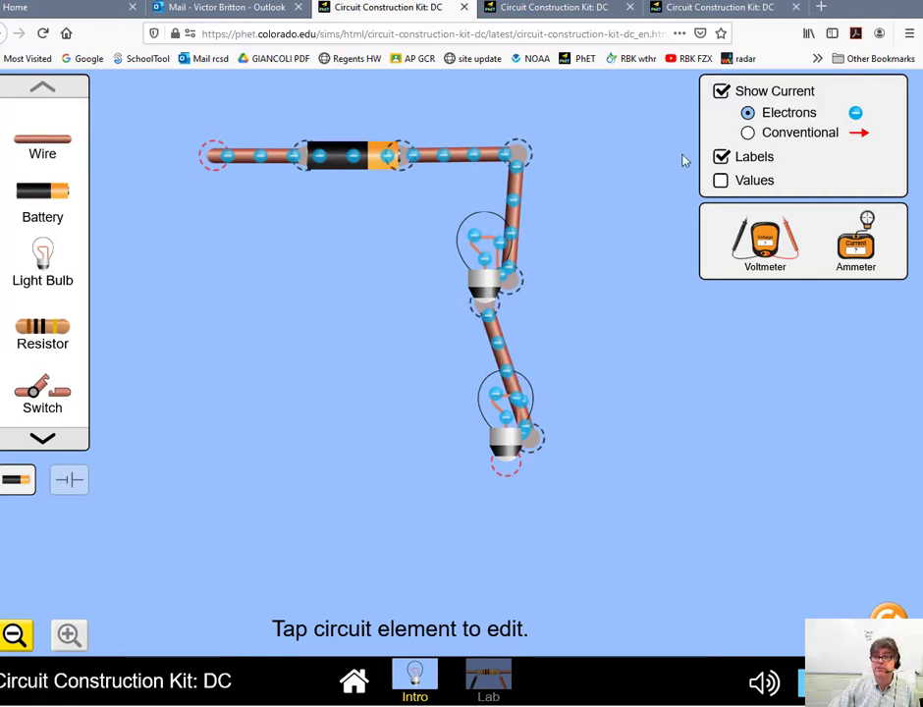
left_click(748, 133)
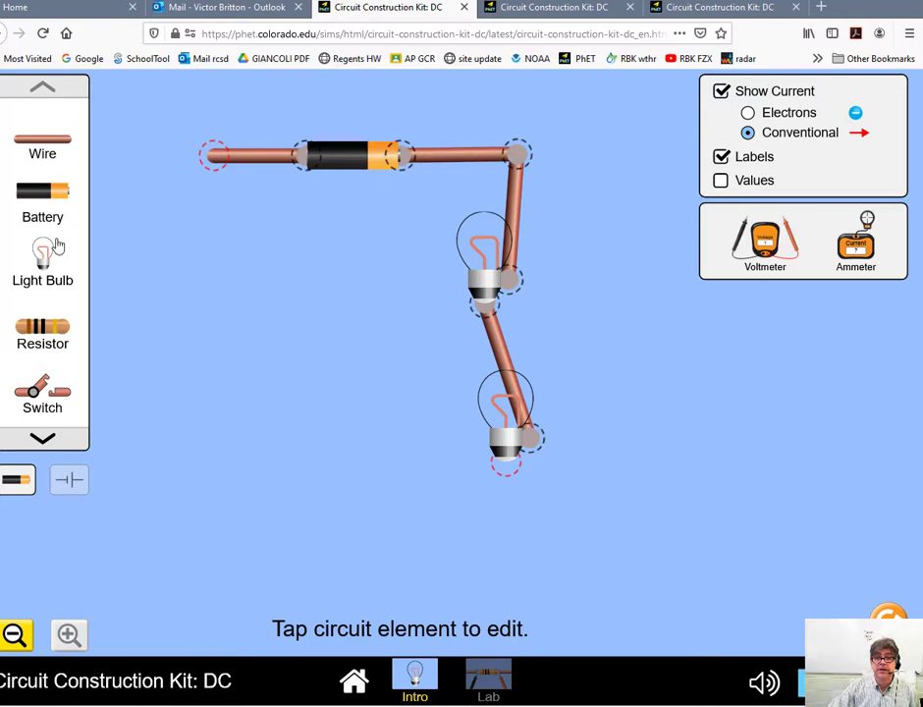
Step: Run wires along the bottom from the lower bulb and up the left side to the top wire
left_click_drag(57, 152, 210, 463)
left_click_drag(44, 149, 214, 462)
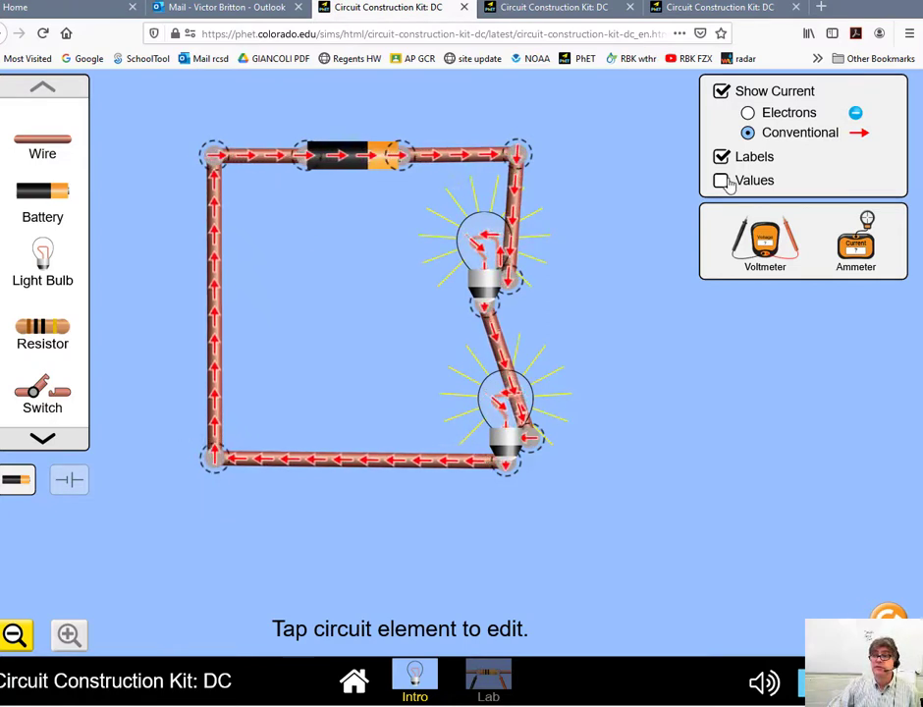
Step: Set the battery to 15.0 V and clip an ammeter on the bottom wire, reading 0.75 A
left_click(360, 167)
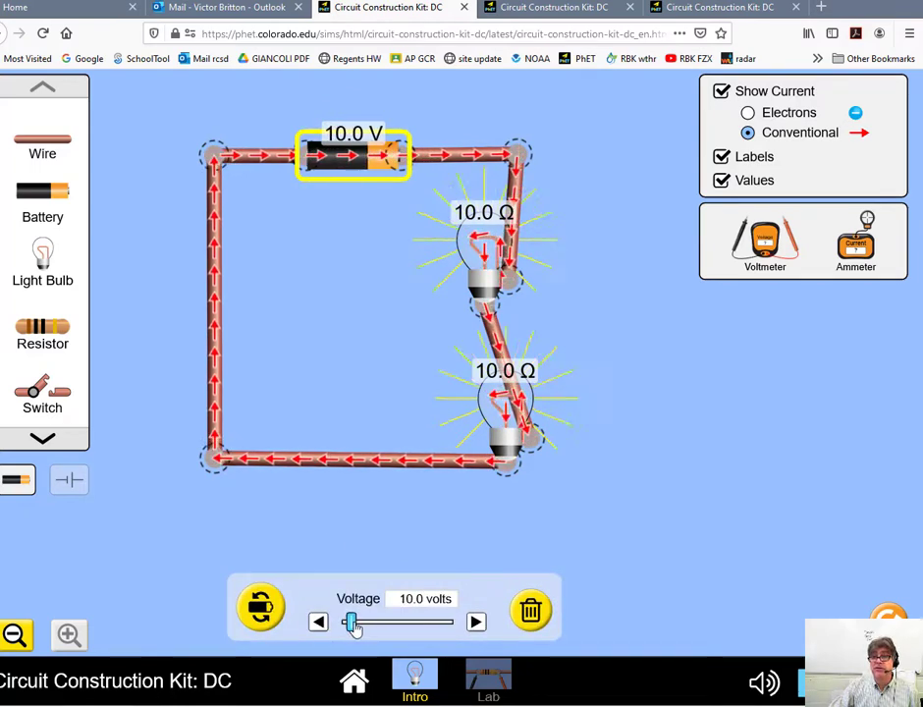
left_click_drag(356, 628, 359, 630)
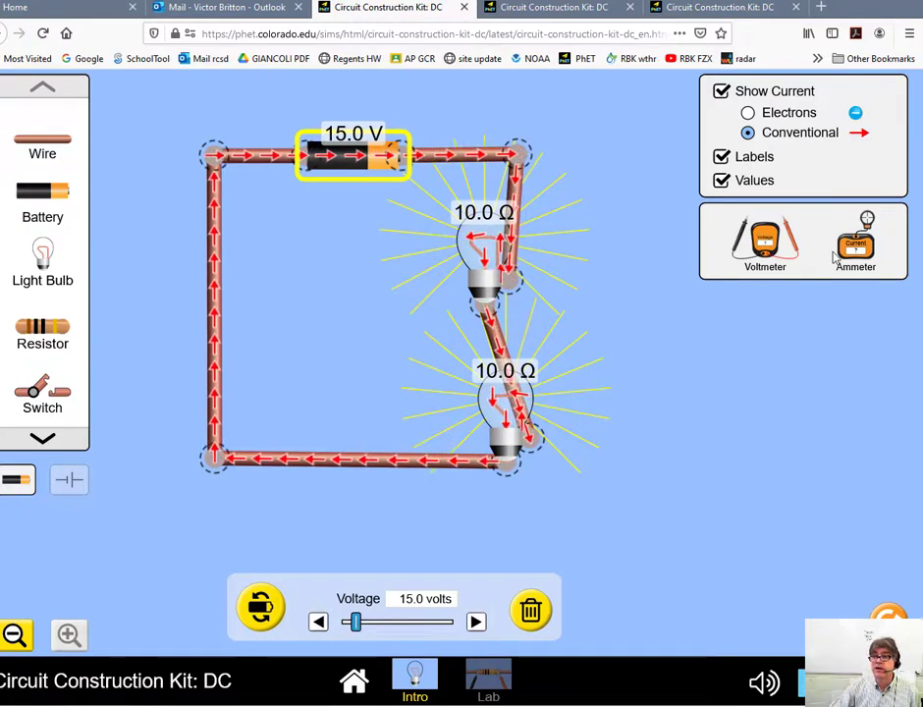
left_click_drag(851, 253, 340, 523)
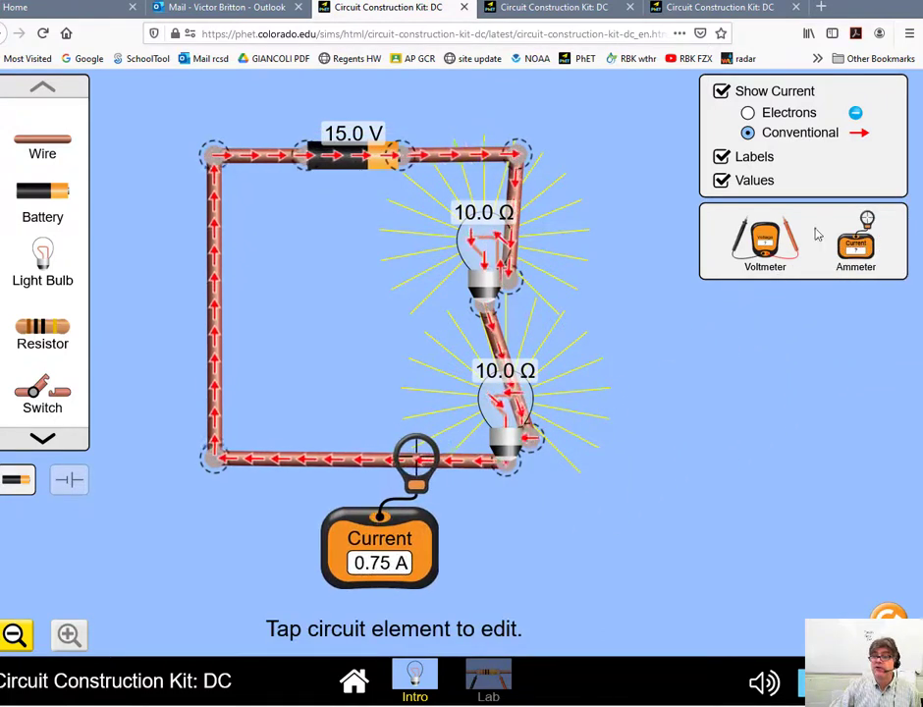
Step: Reposition the bottom ammeter and clamp a second one at the upper 10.0 Ω bulb, showing 0.75 A
left_click_drag(843, 282, 688, 273)
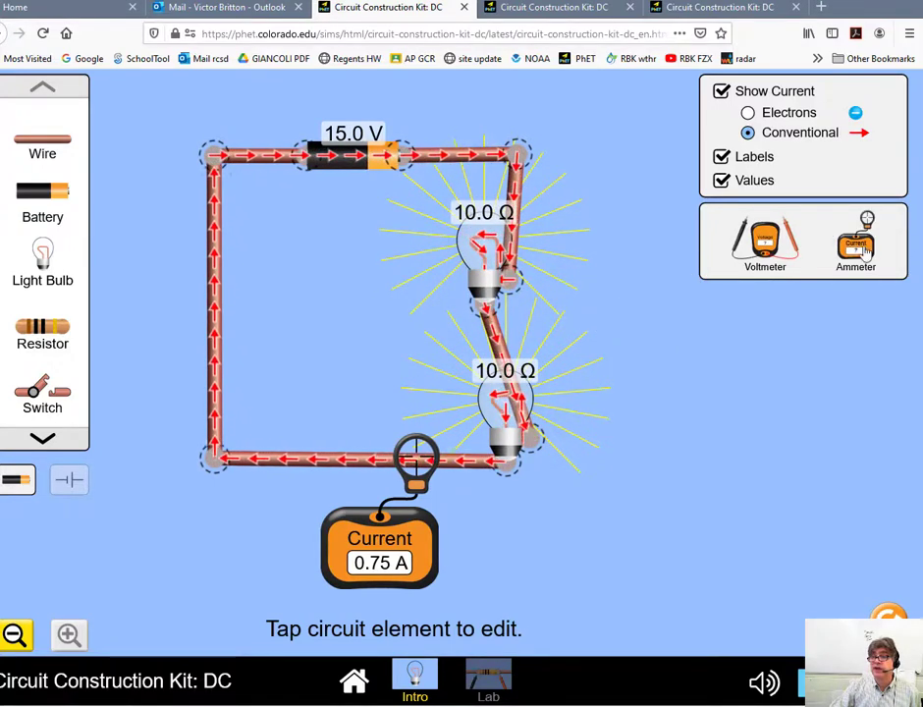
left_click_drag(856, 240, 491, 262)
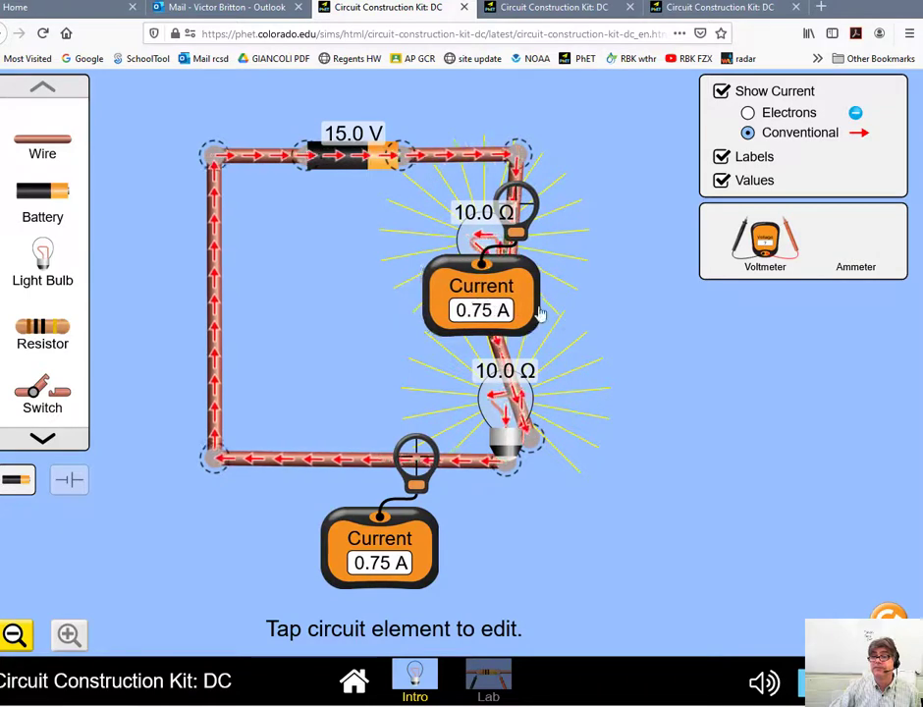
left_click_drag(461, 324, 565, 337)
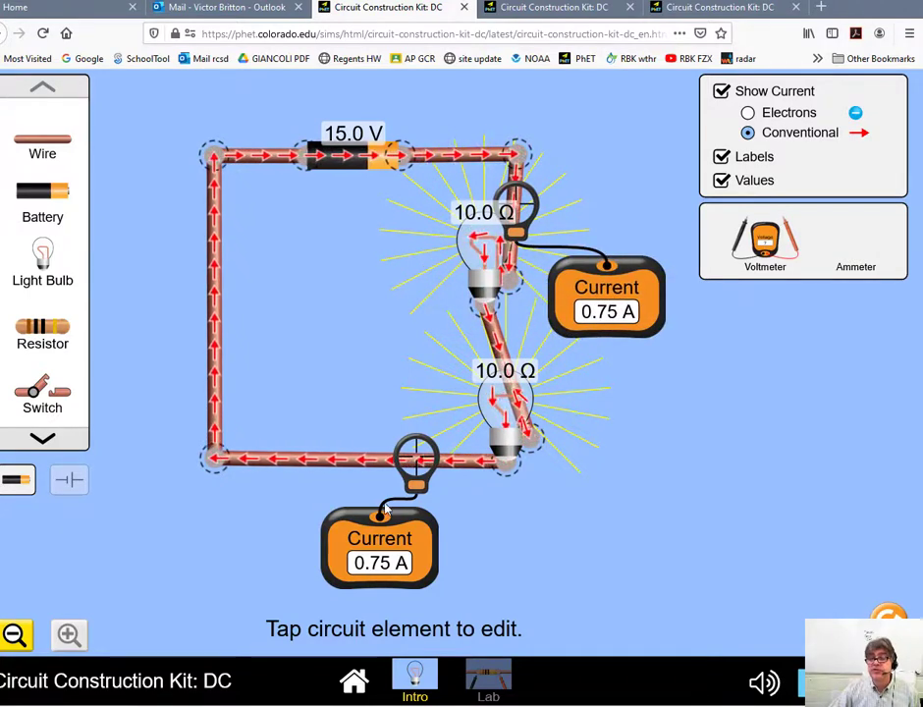